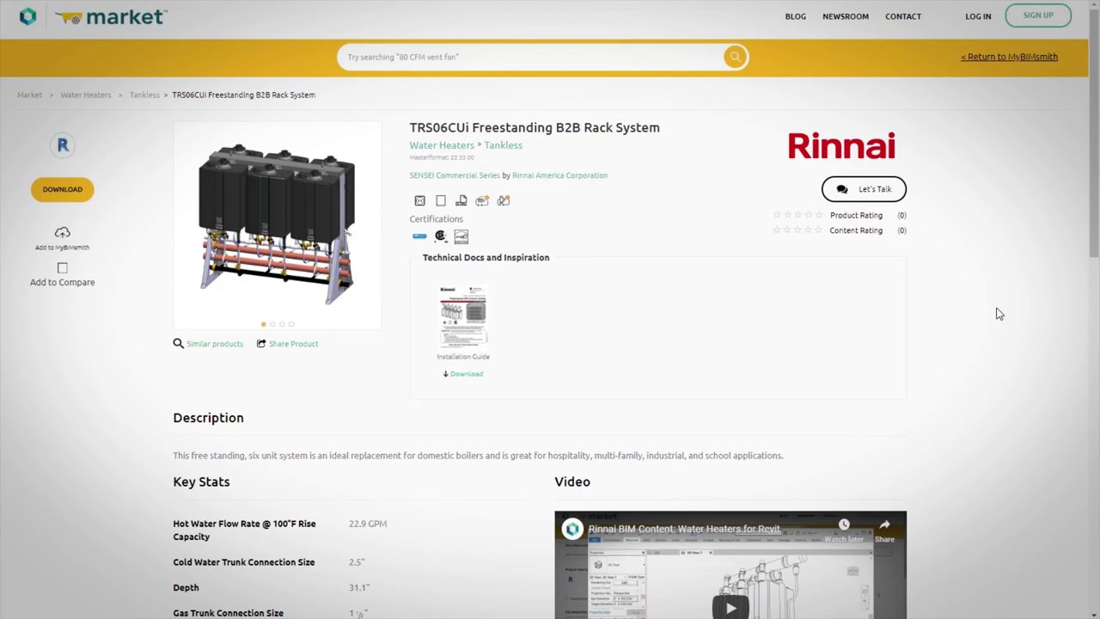
Scroll down and back up the TRS06CUi Freestanding B2B Rack System page to review its specs
scroll(999, 314, down, 1)
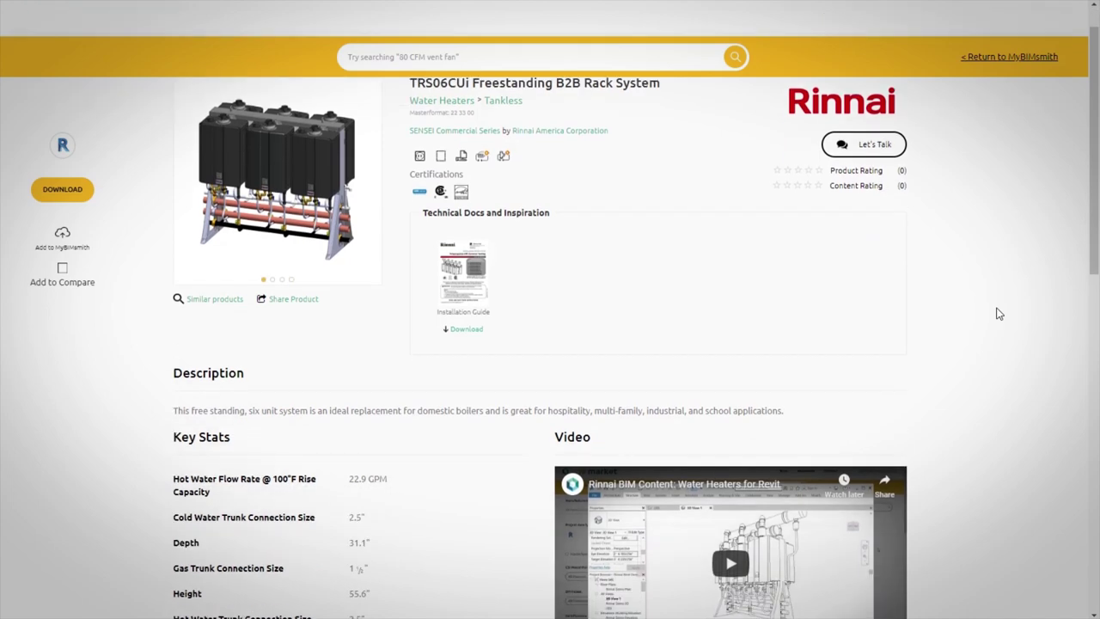
scroll(1000, 313, down, 2)
scroll(1000, 314, down, 2)
scroll(999, 314, down, 1)
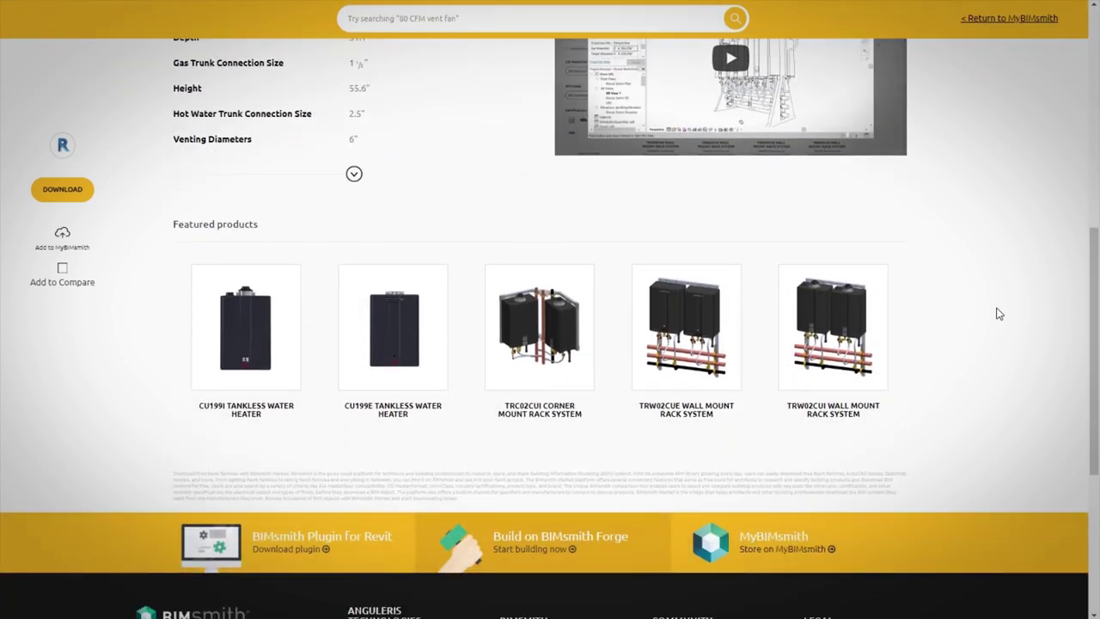
scroll(1000, 314, up, 1)
scroll(1000, 314, up, 2)
scroll(1000, 313, up, 1)
scroll(1000, 314, up, 1)
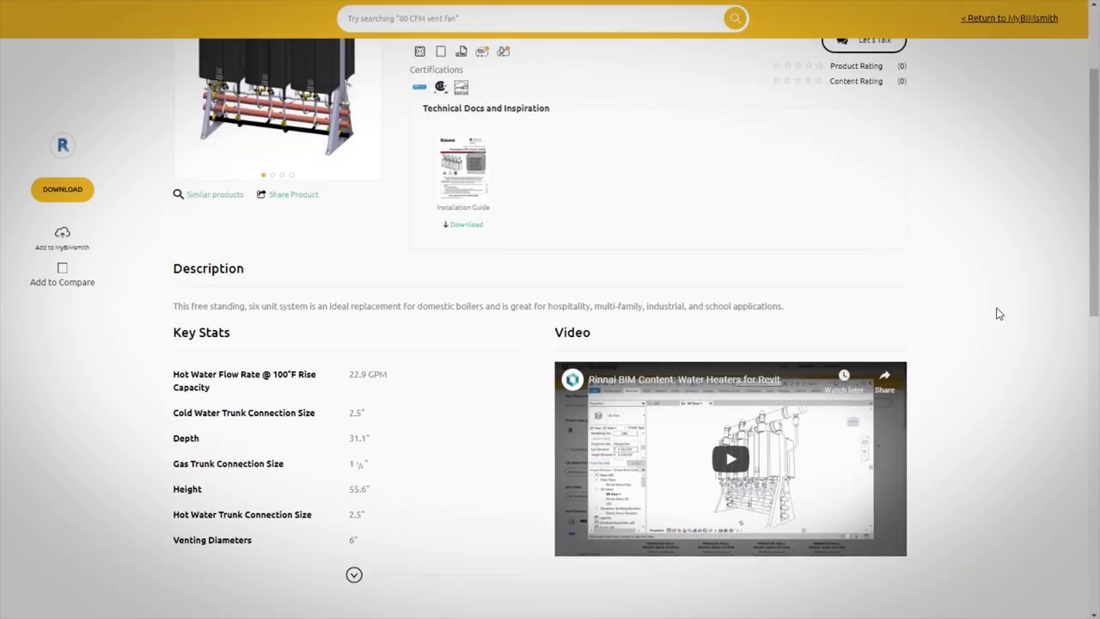
scroll(998, 314, up, 1)
scroll(996, 316, up, 1)
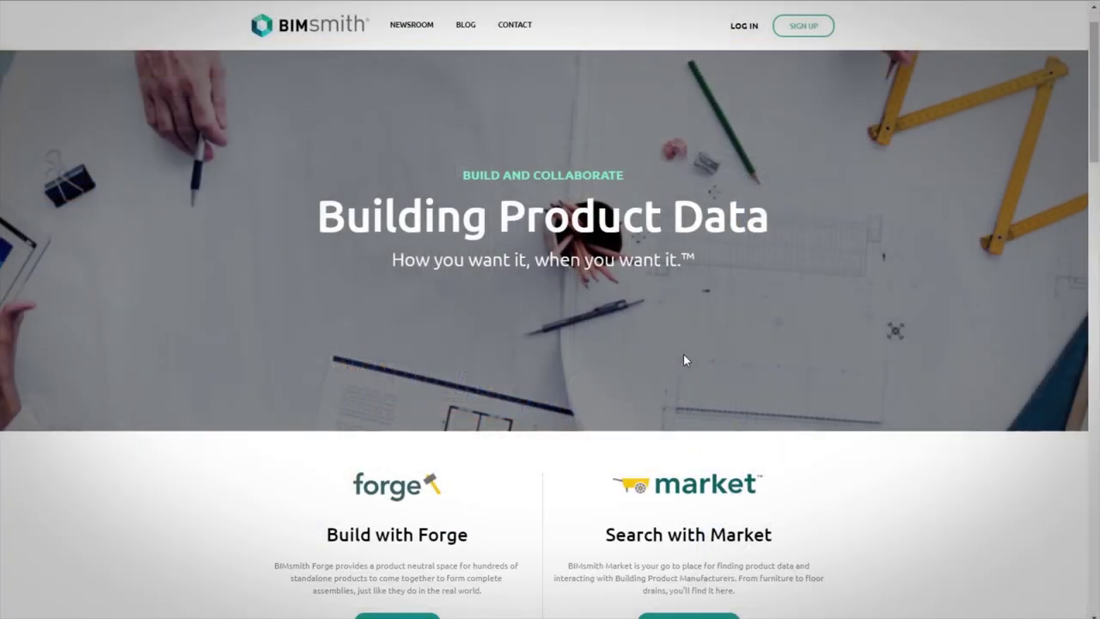
Open Browse Market and filter Manufacturers by 'Rinnai' to Rinnai America Corporation
scroll(683, 361, down, 1)
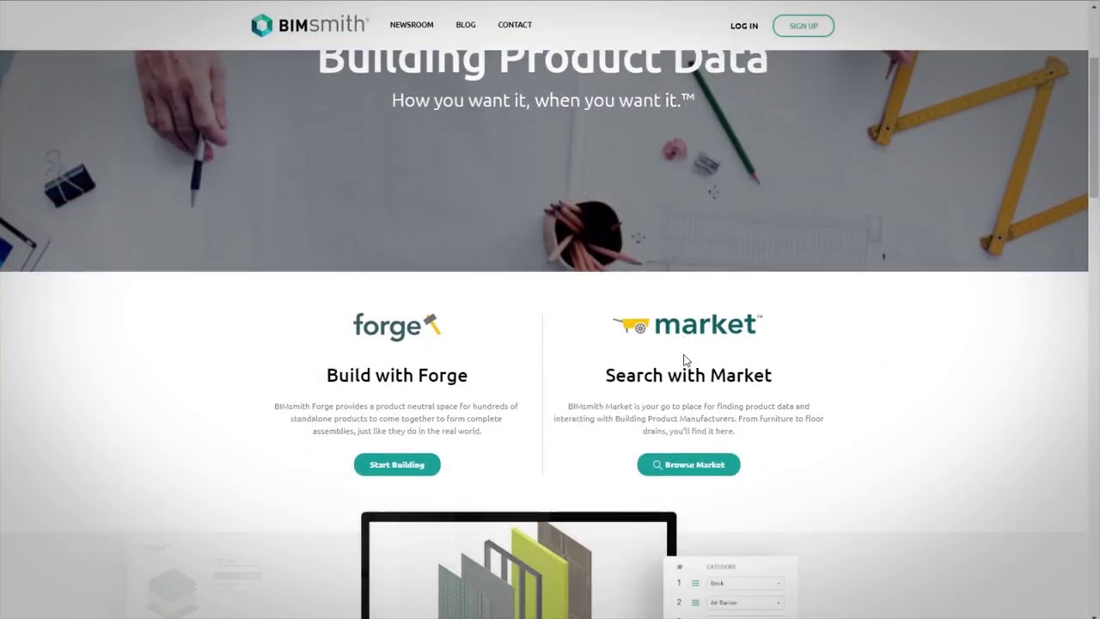
scroll(685, 359, down, 2)
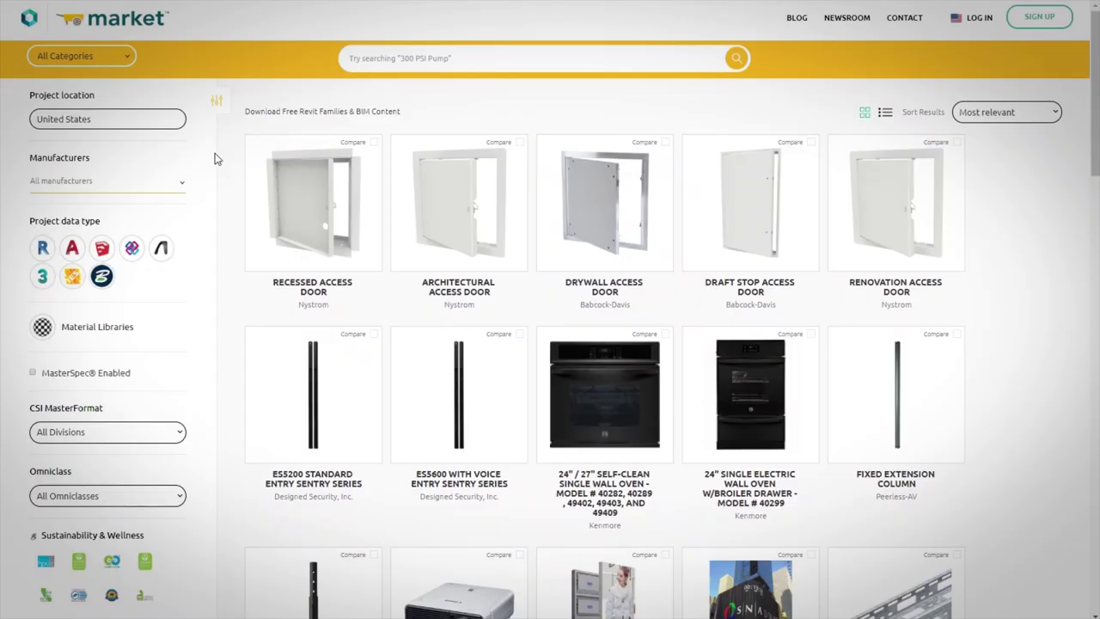
click(128, 58)
drag(165, 98, 173, 190)
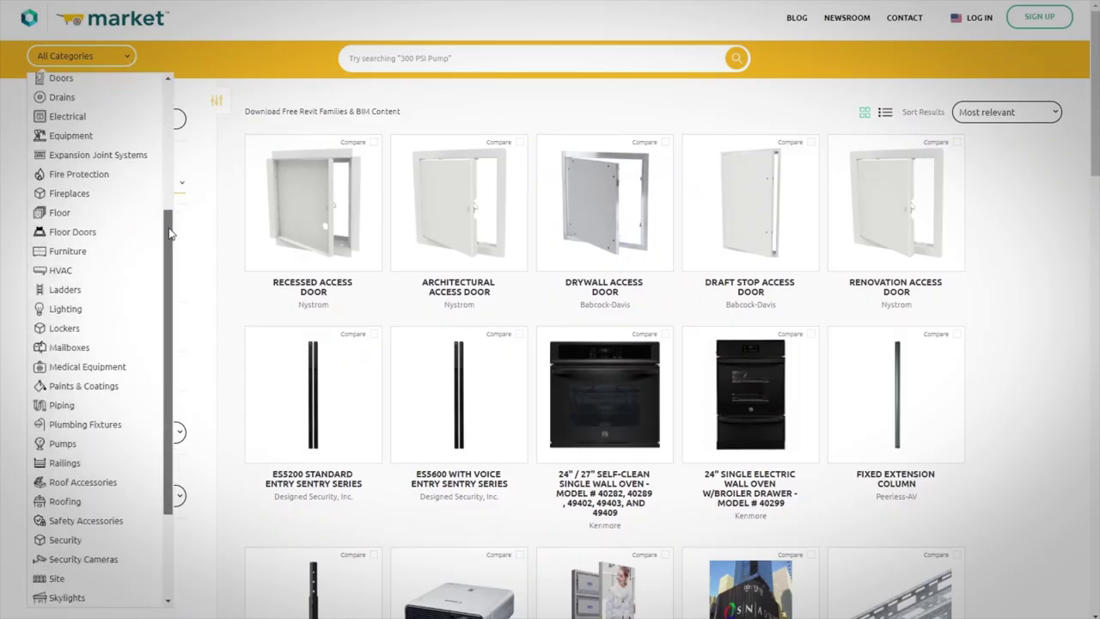
scroll(172, 191, up, 5)
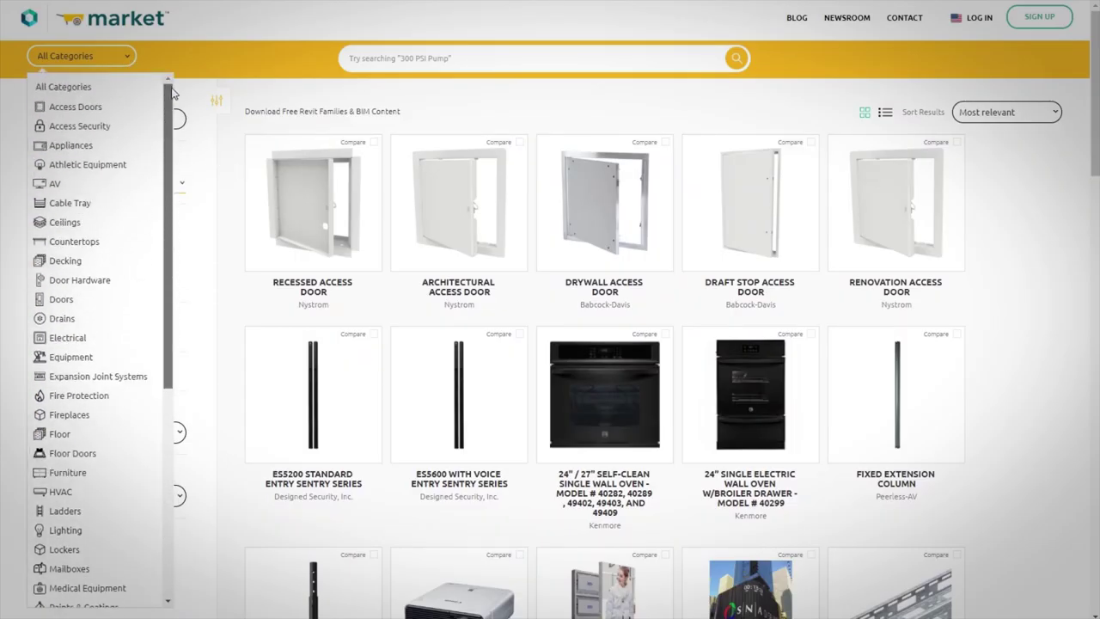
click(227, 151)
click(94, 184)
text(Rinnai)
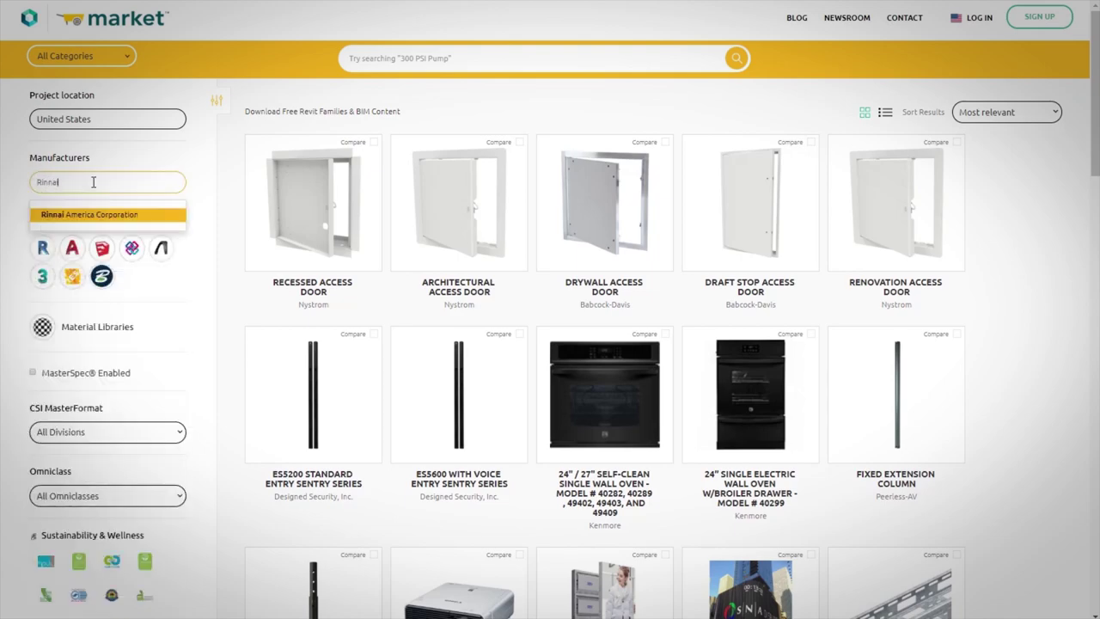
click(94, 215)
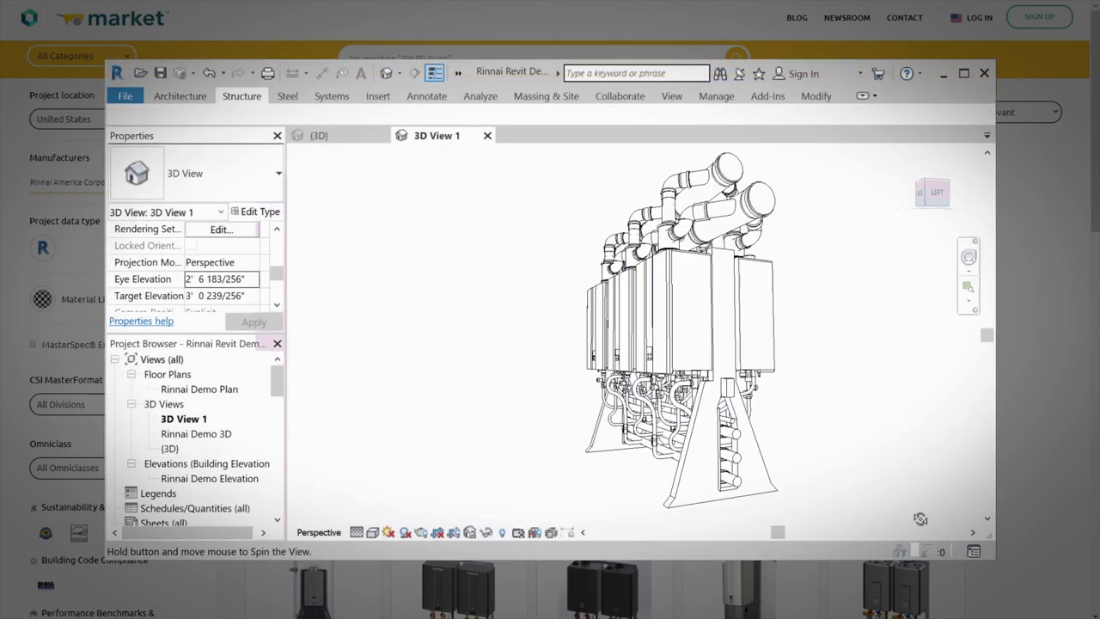
Orbit the back-to-back rack model in 3D View 1 and zoom in closer
shift+middle_drag(921, 519, 485, 509)
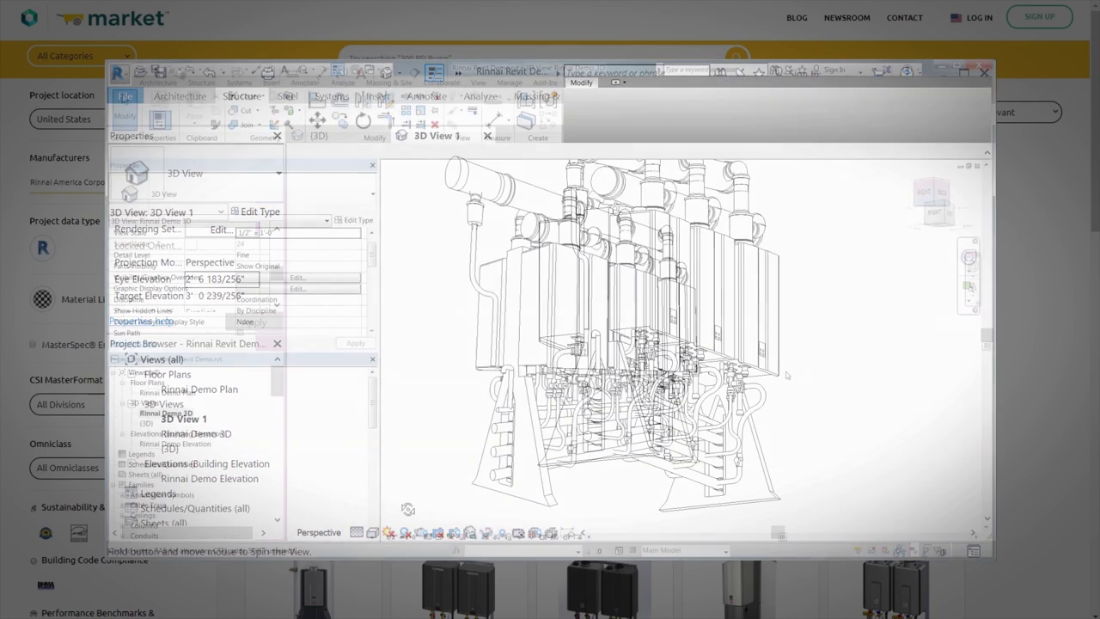
scroll(787, 374, up, 1)
scroll(787, 374, up, 1)
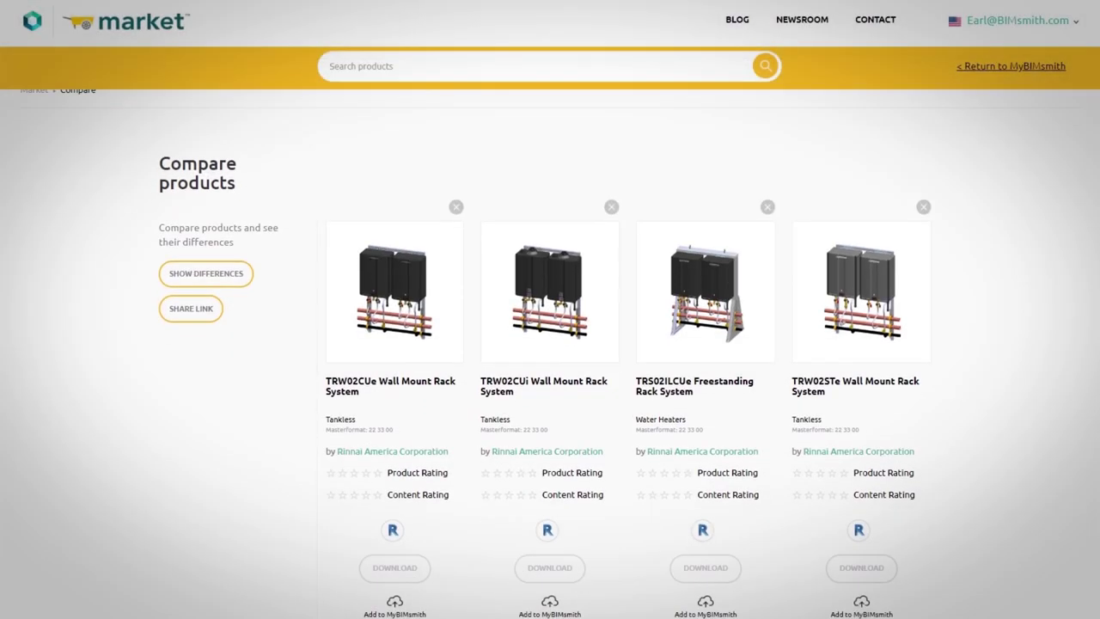
Scroll through the side-by-side comparison of four Rinnai rack systems
scroll(550, 344, down, 1)
scroll(550, 344, down, 1)
scroll(550, 343, down, 1)
scroll(550, 343, down, 1)
scroll(550, 344, down, 1)
scroll(550, 344, down, 1)
scroll(550, 343, down, 1)
scroll(550, 344, down, 1)
scroll(550, 344, down, 1)
scroll(550, 344, down, 1)
scroll(550, 344, down, 1)
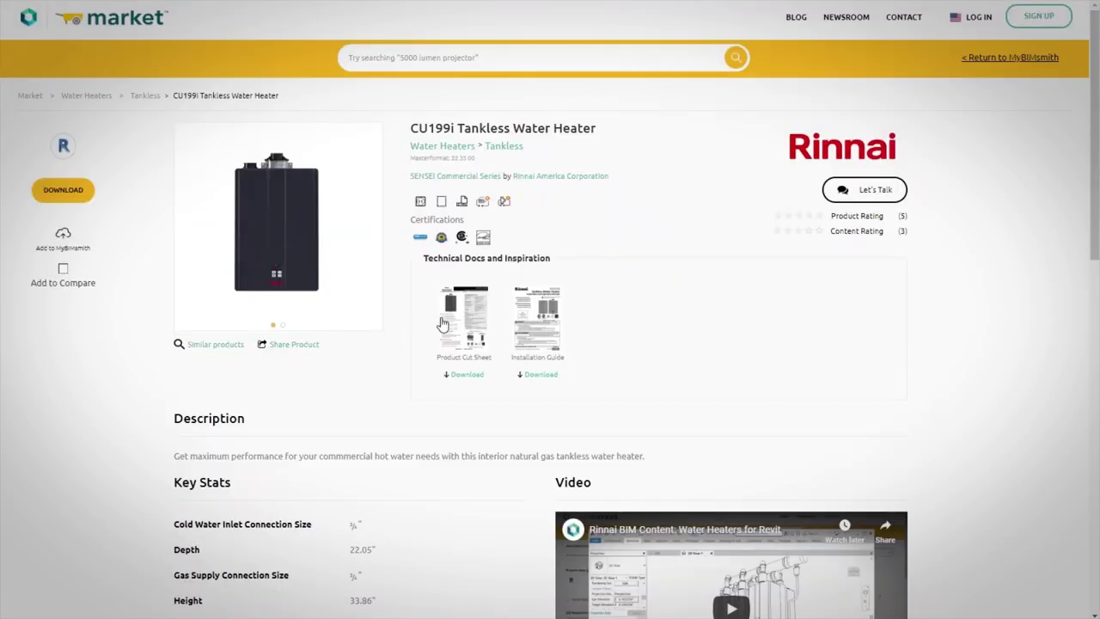
Preview the CU199i Tankless Water Heater product cut sheet, then close it
click(468, 325)
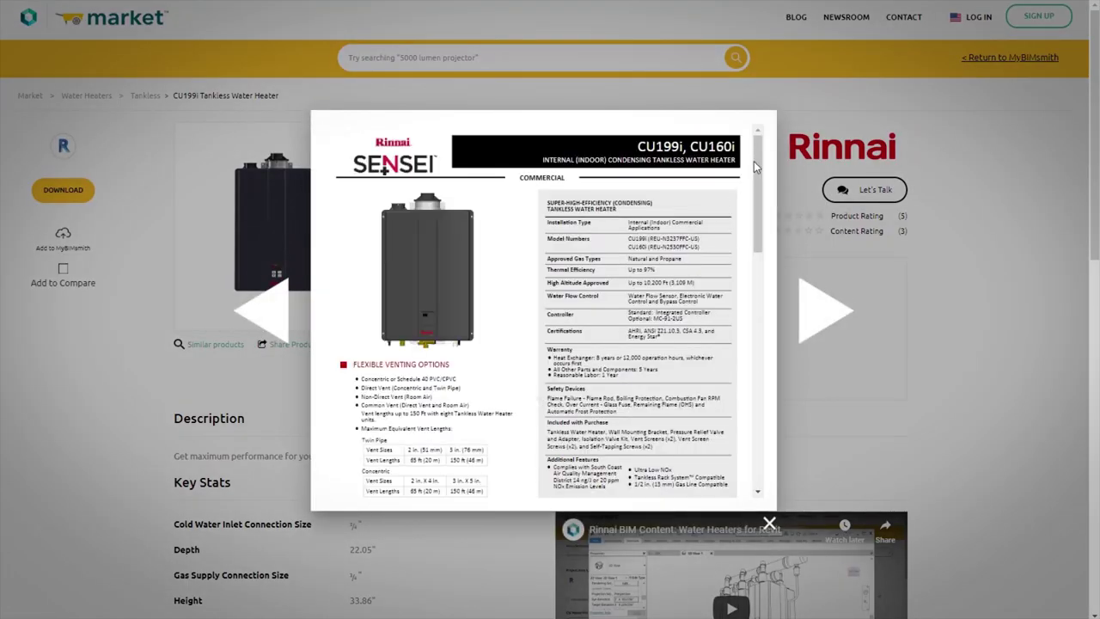
drag(759, 175, 767, 413)
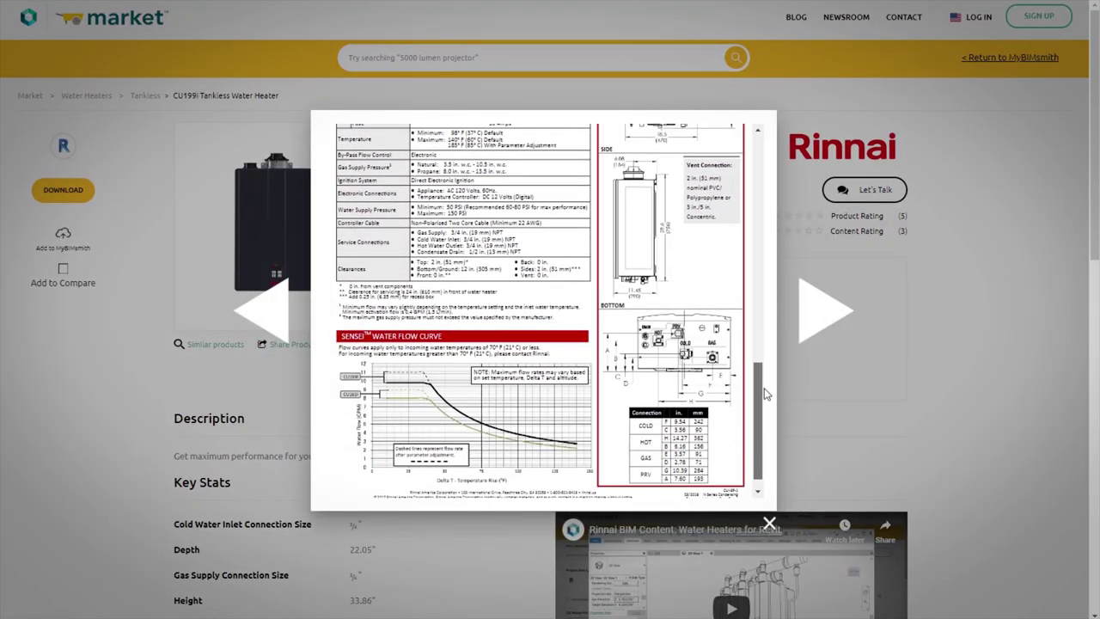
click(769, 522)
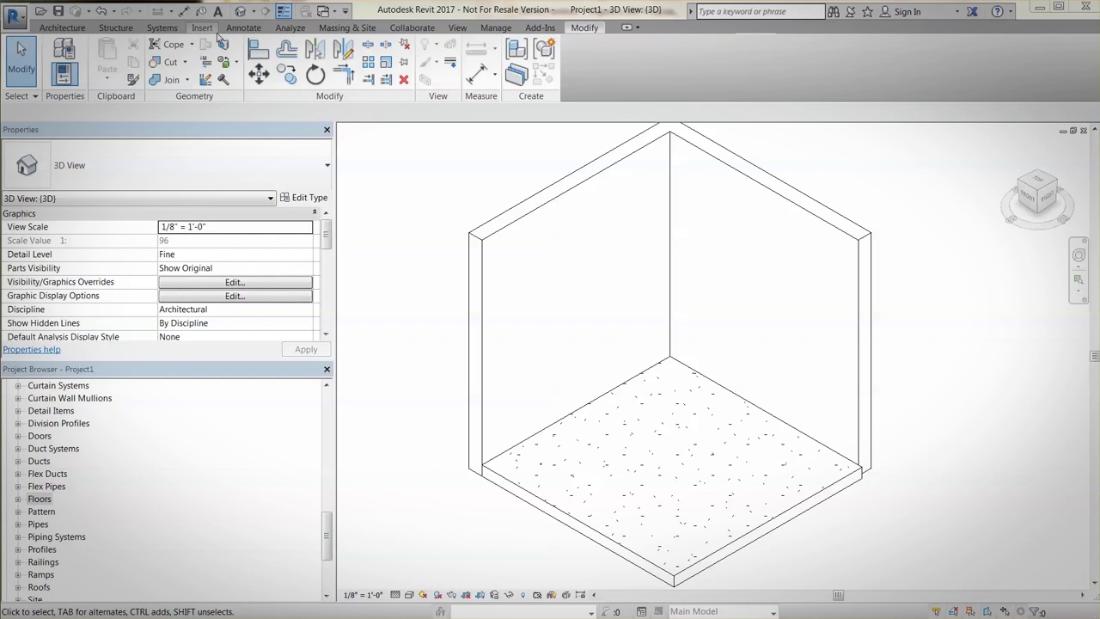
Load the Rinnai water heater .rfa family and place it as a component on the wall
click(203, 28)
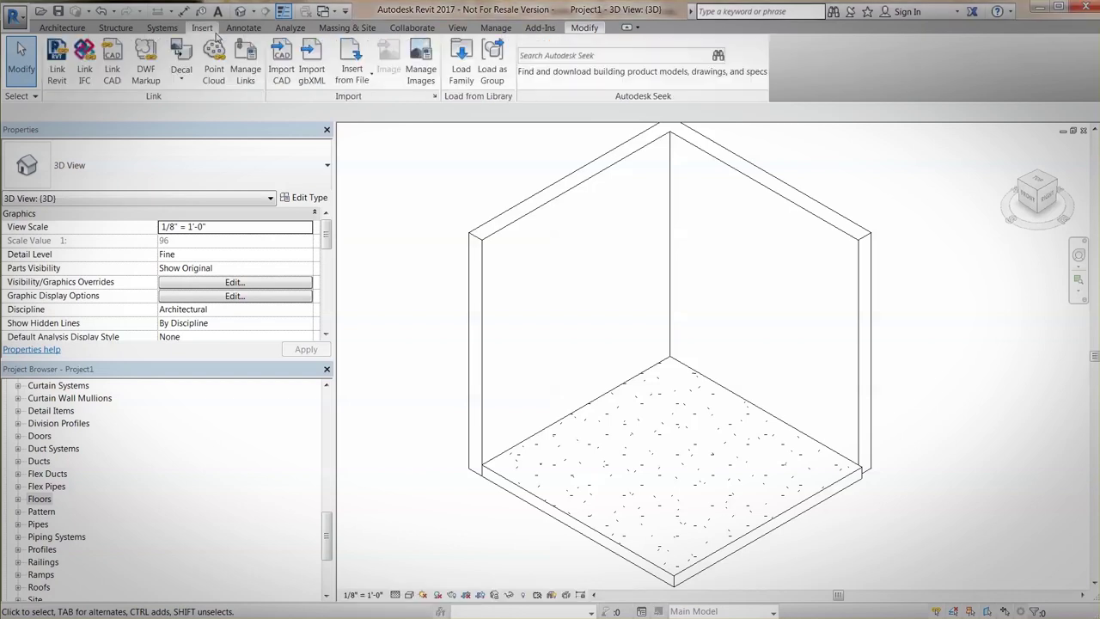
click(458, 62)
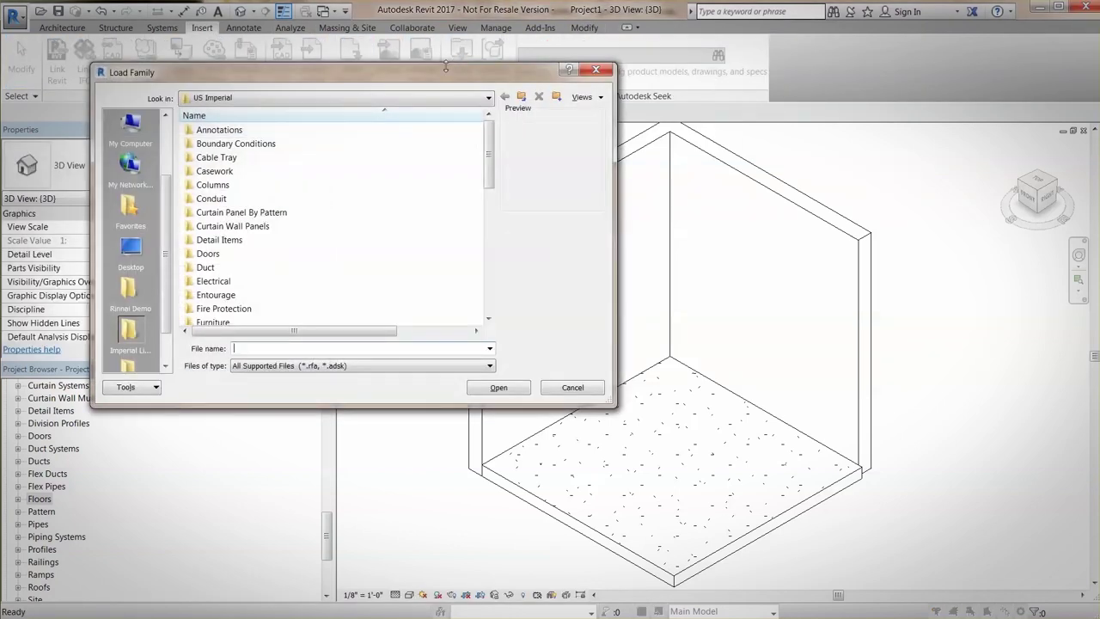
click(497, 388)
click(53, 30)
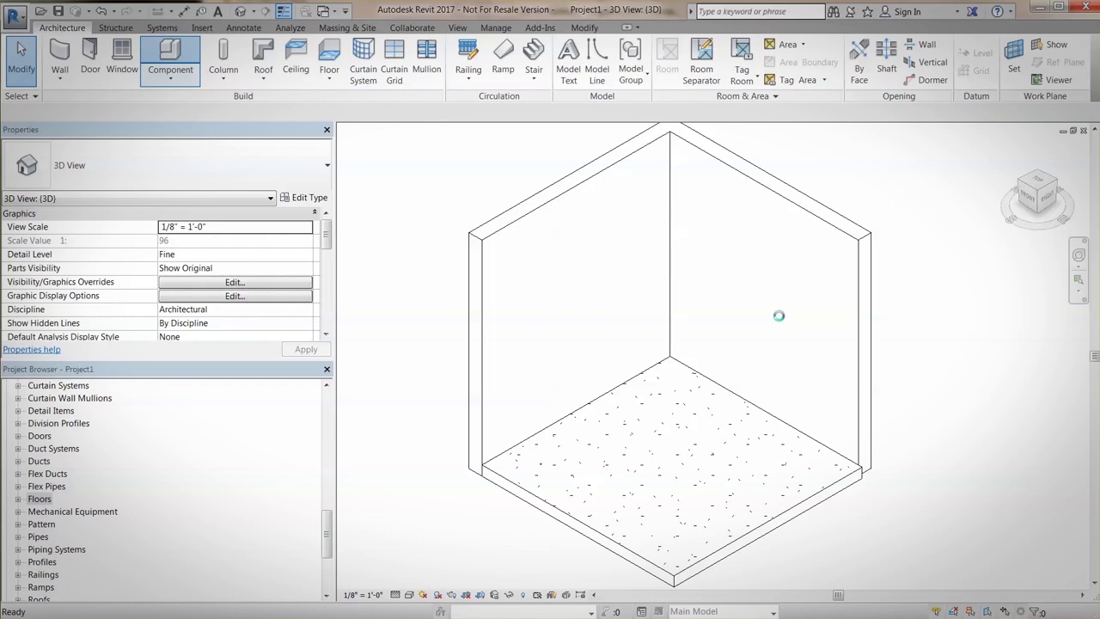
click(734, 335)
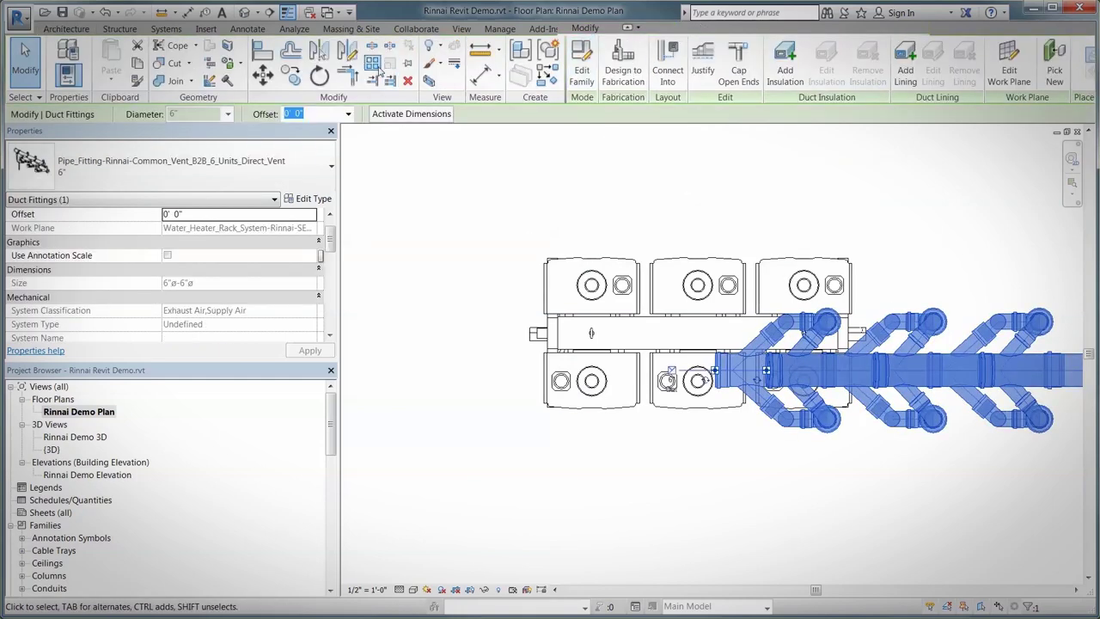
Align the vent header's centre to the water heaters' centre line
click(263, 51)
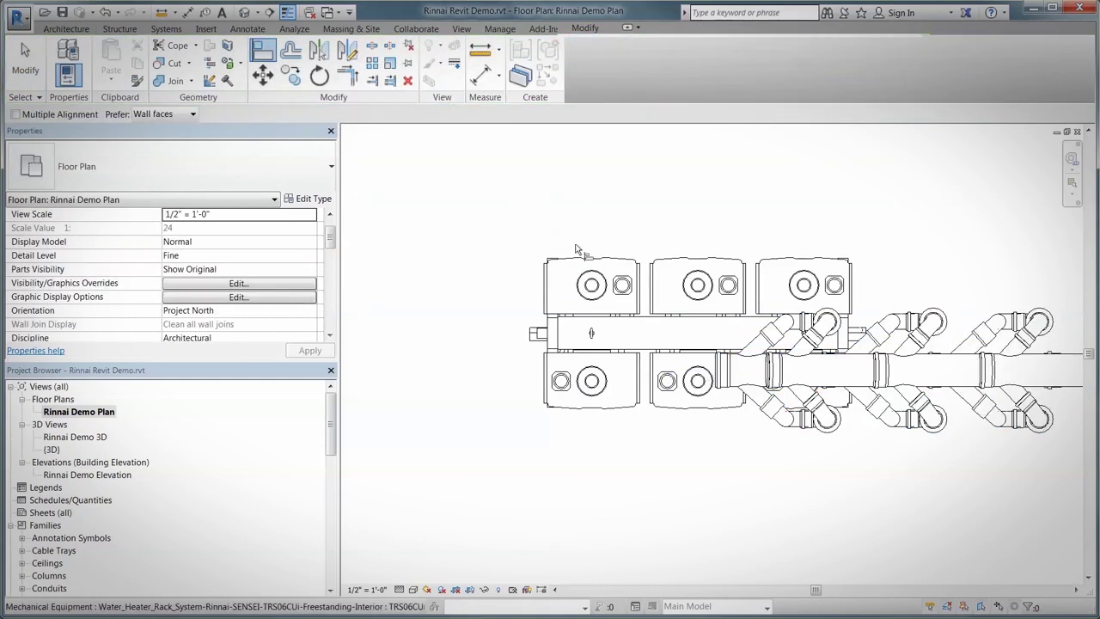
click(830, 427)
click(701, 325)
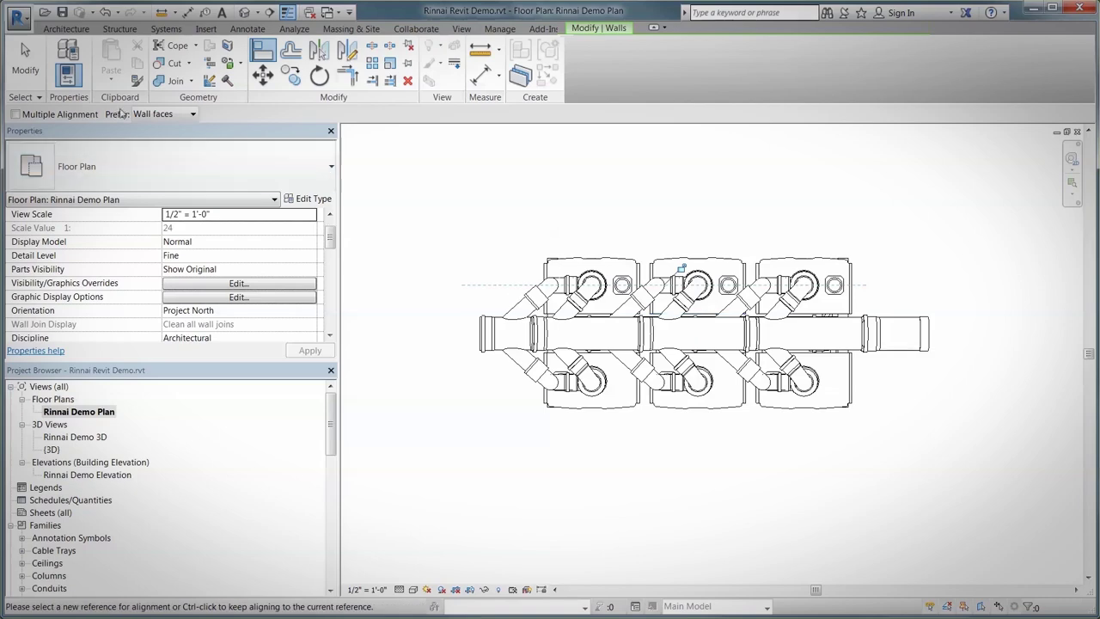
key(Escape)
key(Escape)
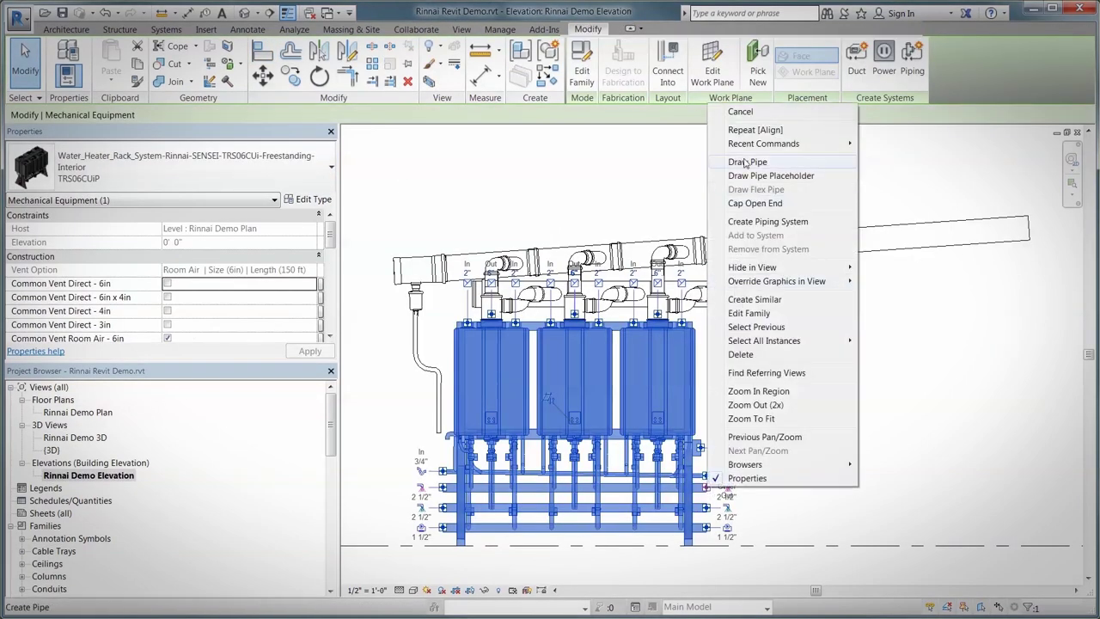
Draw a 2 1/2" pipe from the rack's equipment connector and select it
click(745, 162)
click(701, 486)
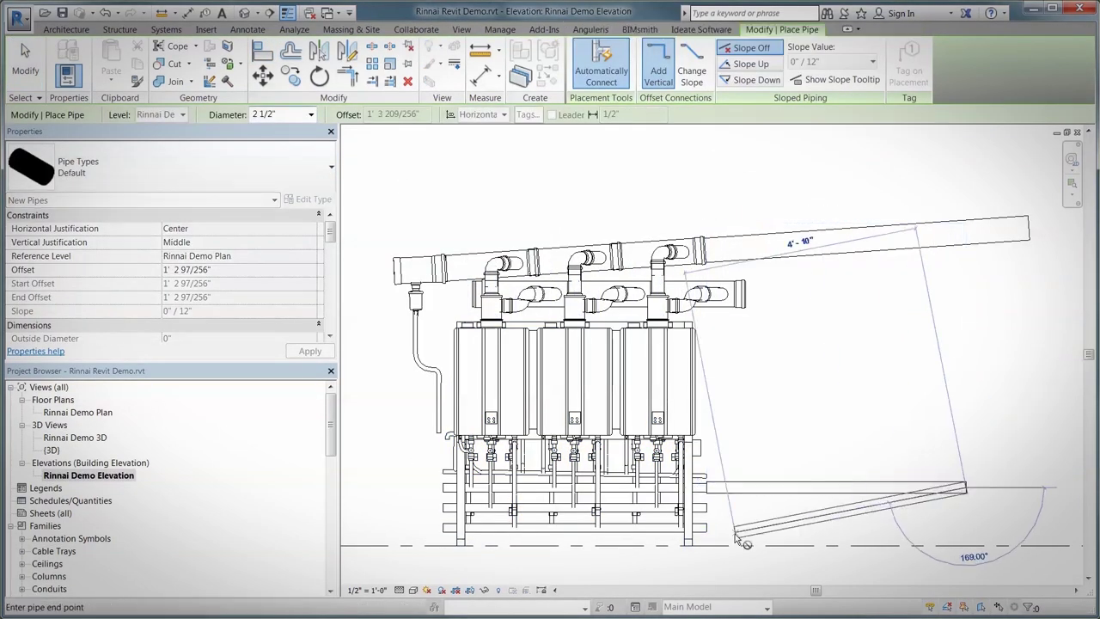
key(Escape)
key(Escape)
click(730, 488)
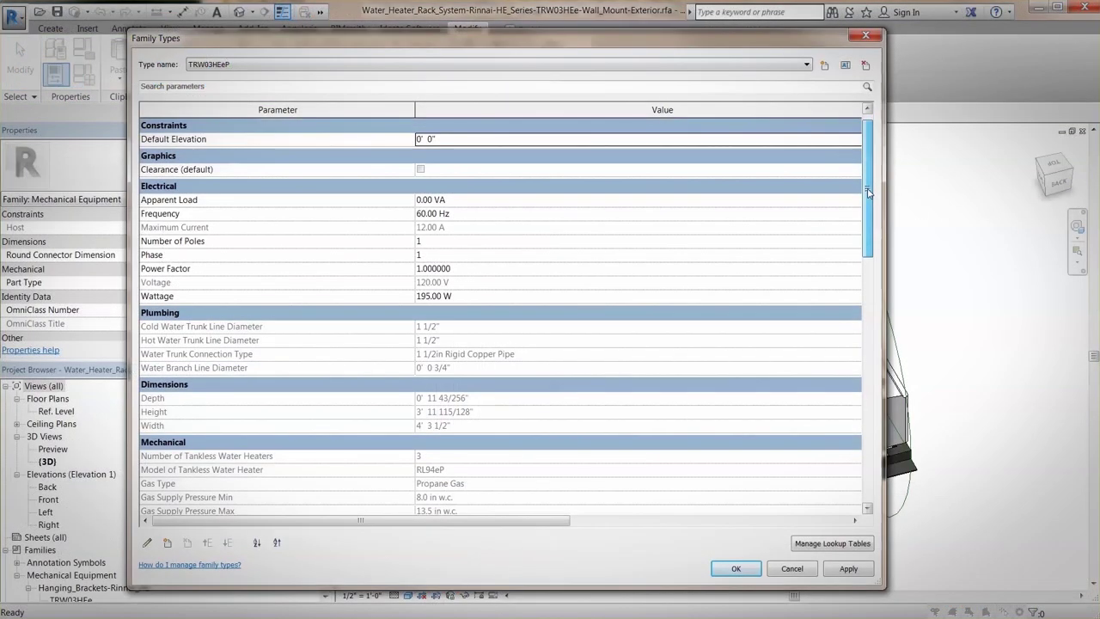
drag(868, 201, 868, 430)
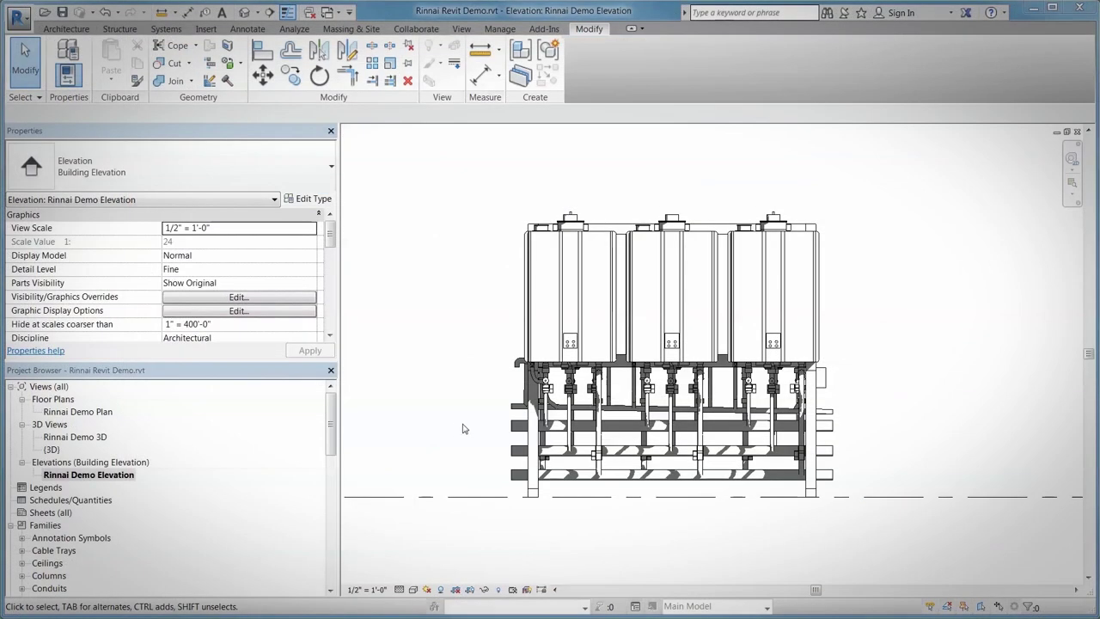
Set the elevation to Fine detail level with Shaded visual style
click(399, 589)
click(404, 564)
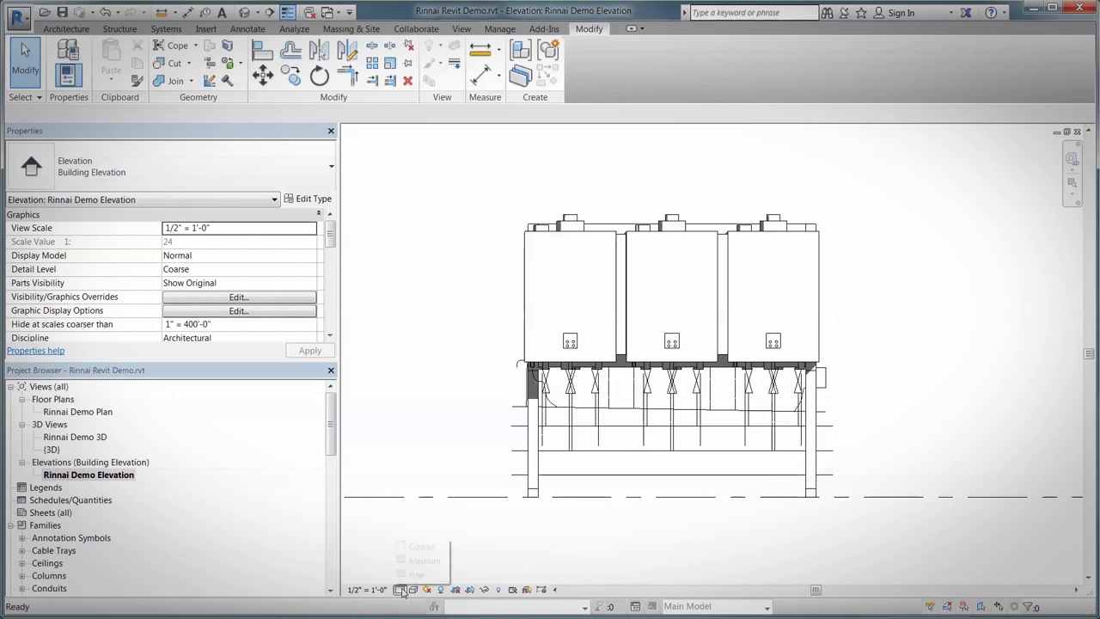
click(437, 532)
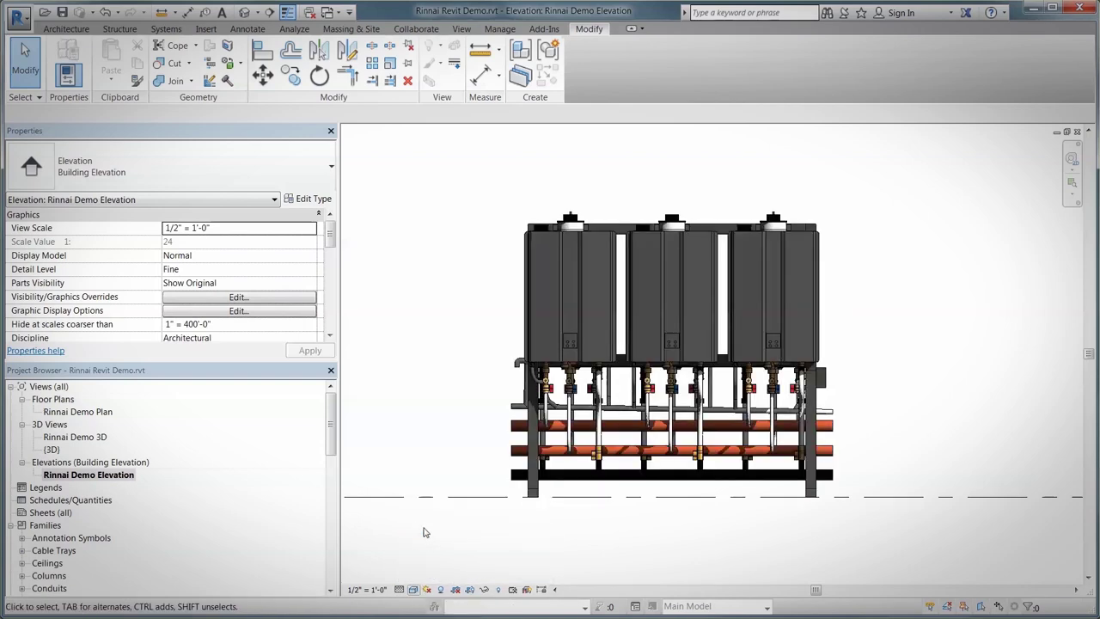
Center the rack in the view and select it to show its properties
scroll(1025, 446, up, 5)
scroll(1024, 446, down, 2)
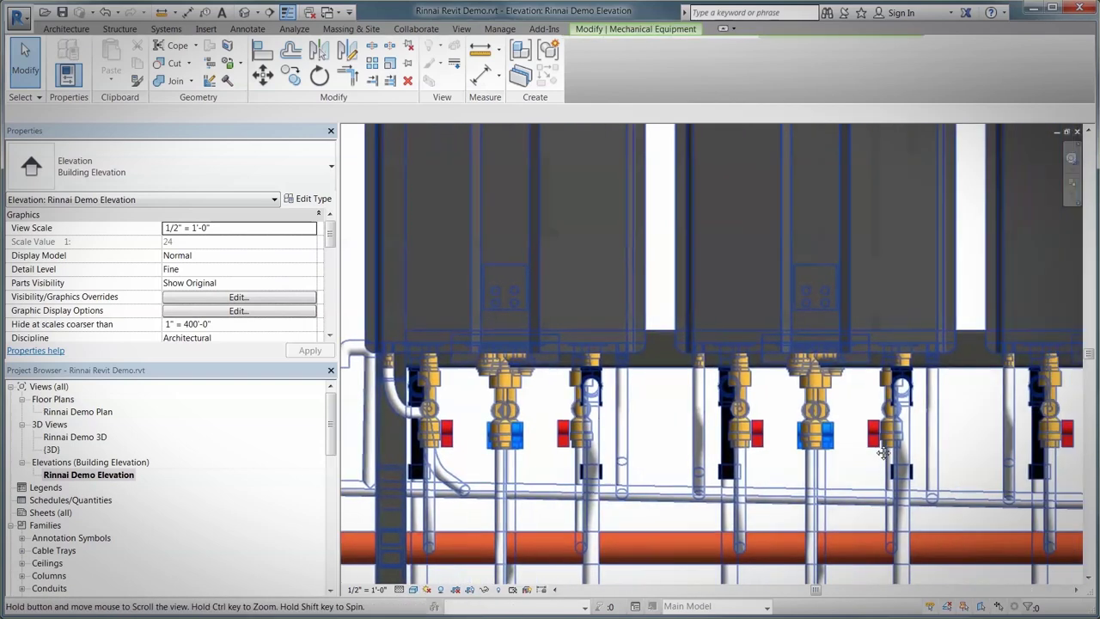
scroll(945, 447, down, 2)
scroll(605, 453, down, 3)
middle_drag(605, 453, 662, 316)
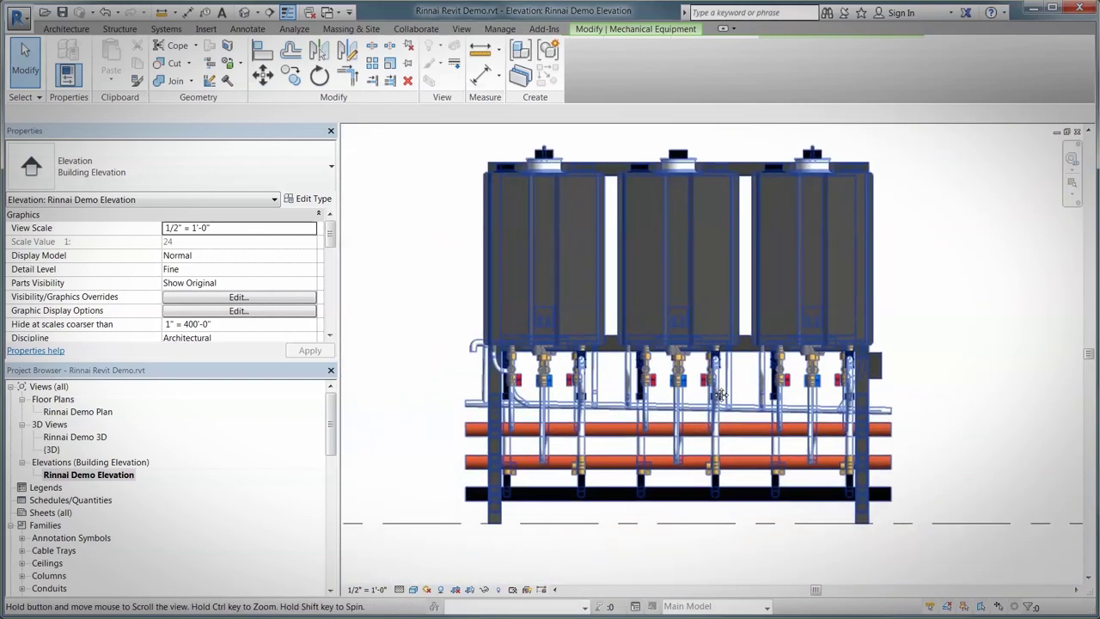
click(662, 315)
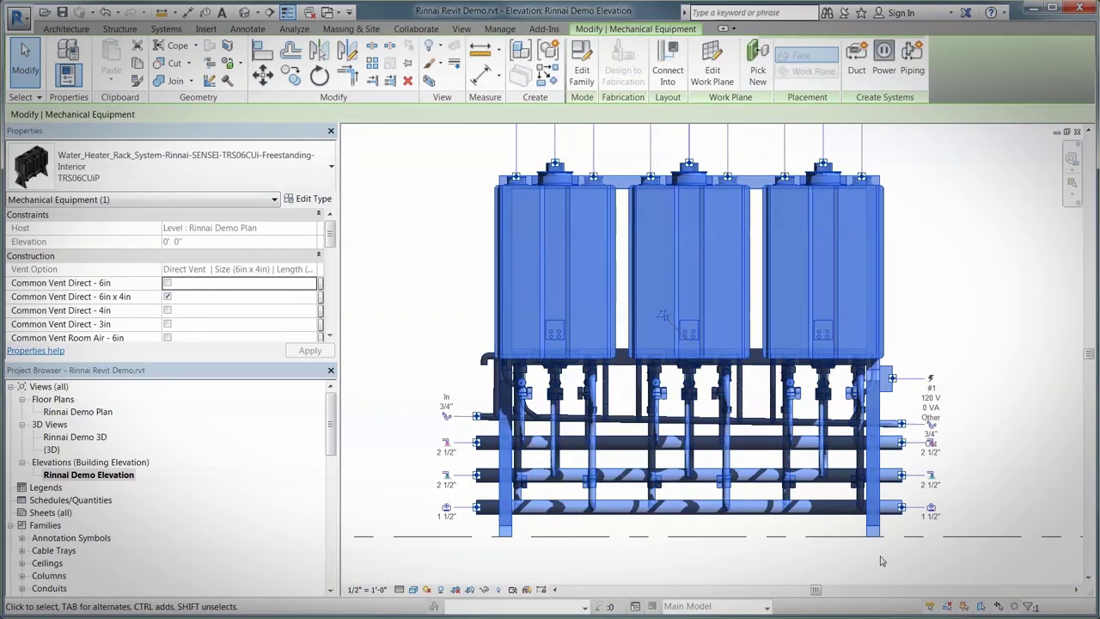